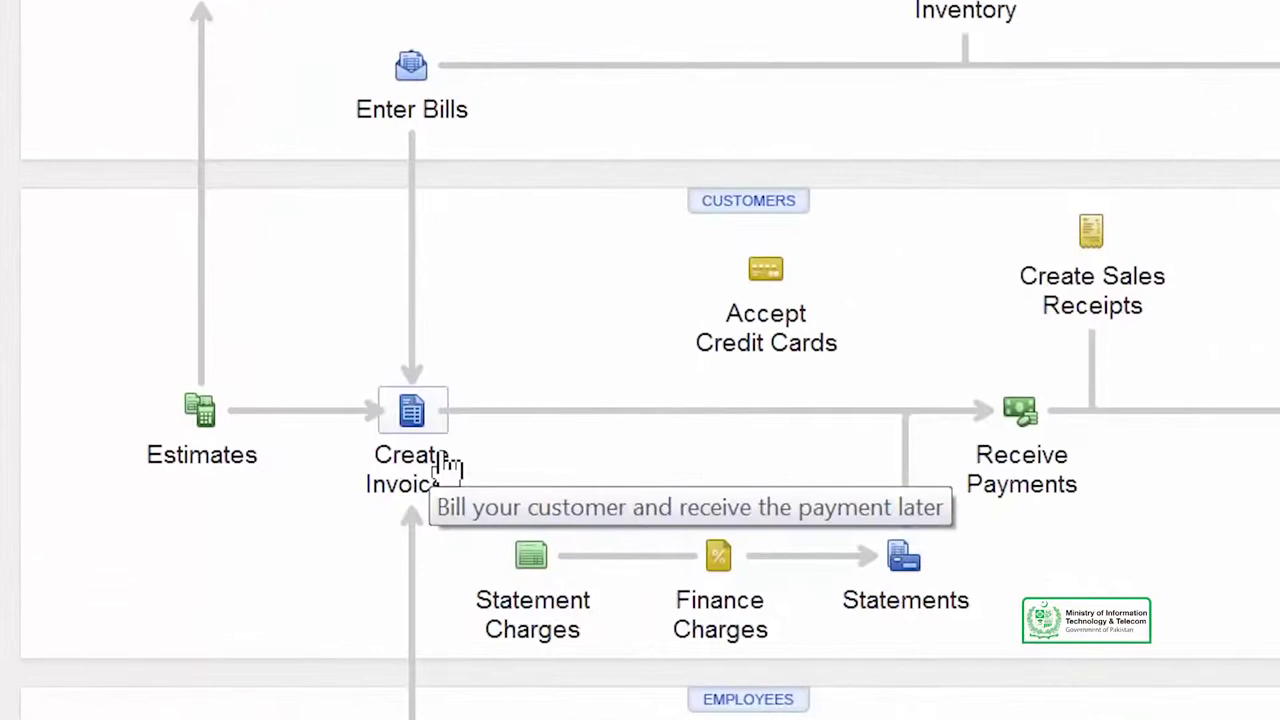
- Start a new invoice from the Home page, number 1133 dated 15-12-2020
{"action": "left_click", "coordinate": [447, 465]}
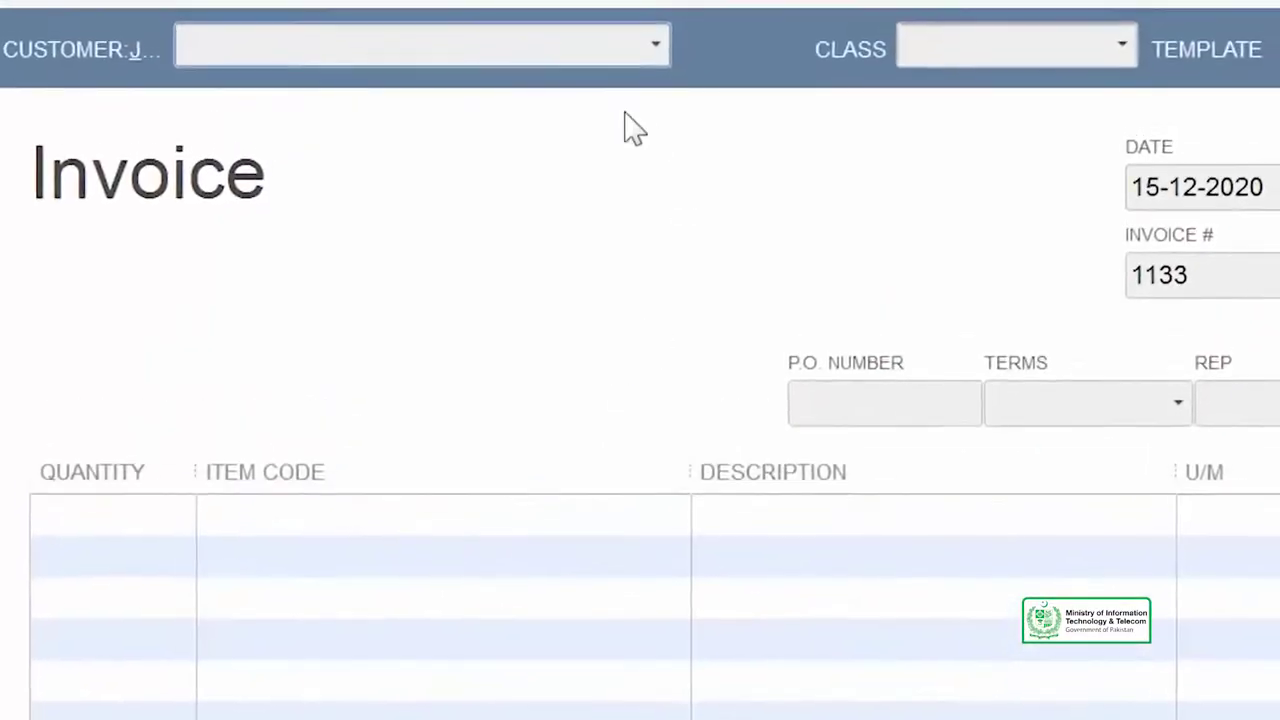
- Bill the customer 100 Installation at 35.00 (3,500.00 total) on invoice 1133 and save it
{"action": "left_click", "coordinate": [655, 44]}
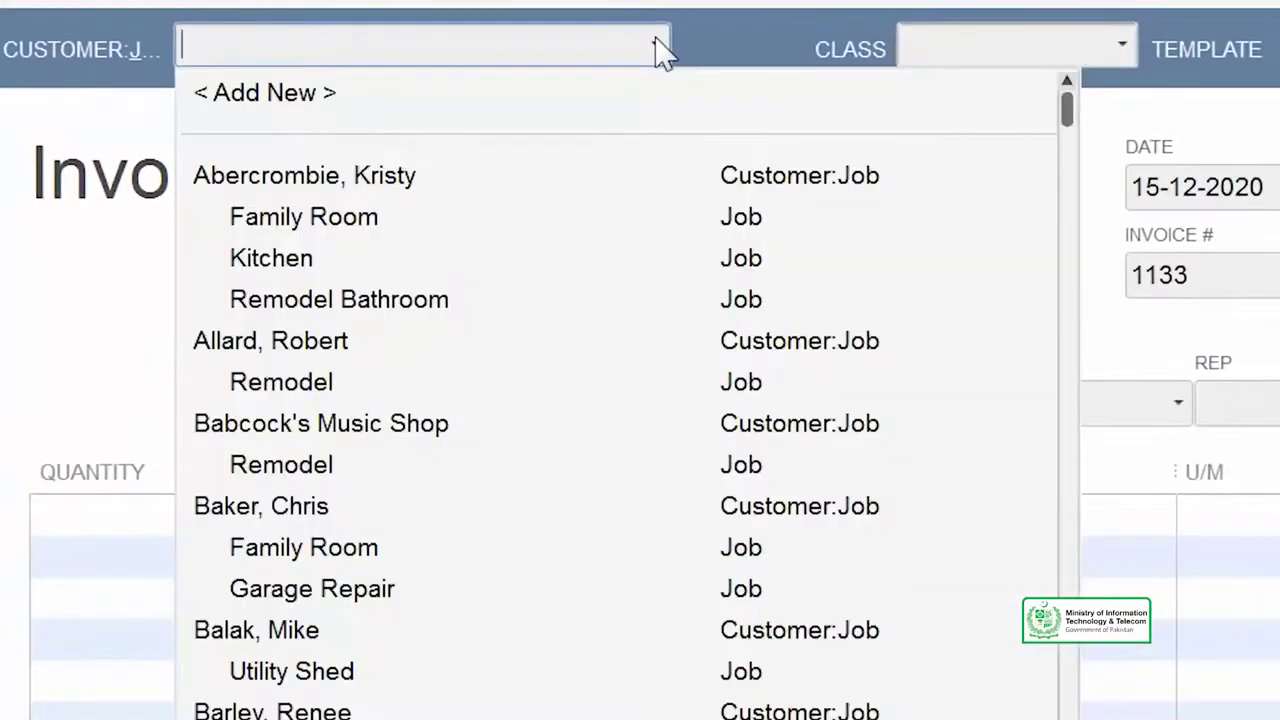
{"action": "left_click", "coordinate": [335, 513]}
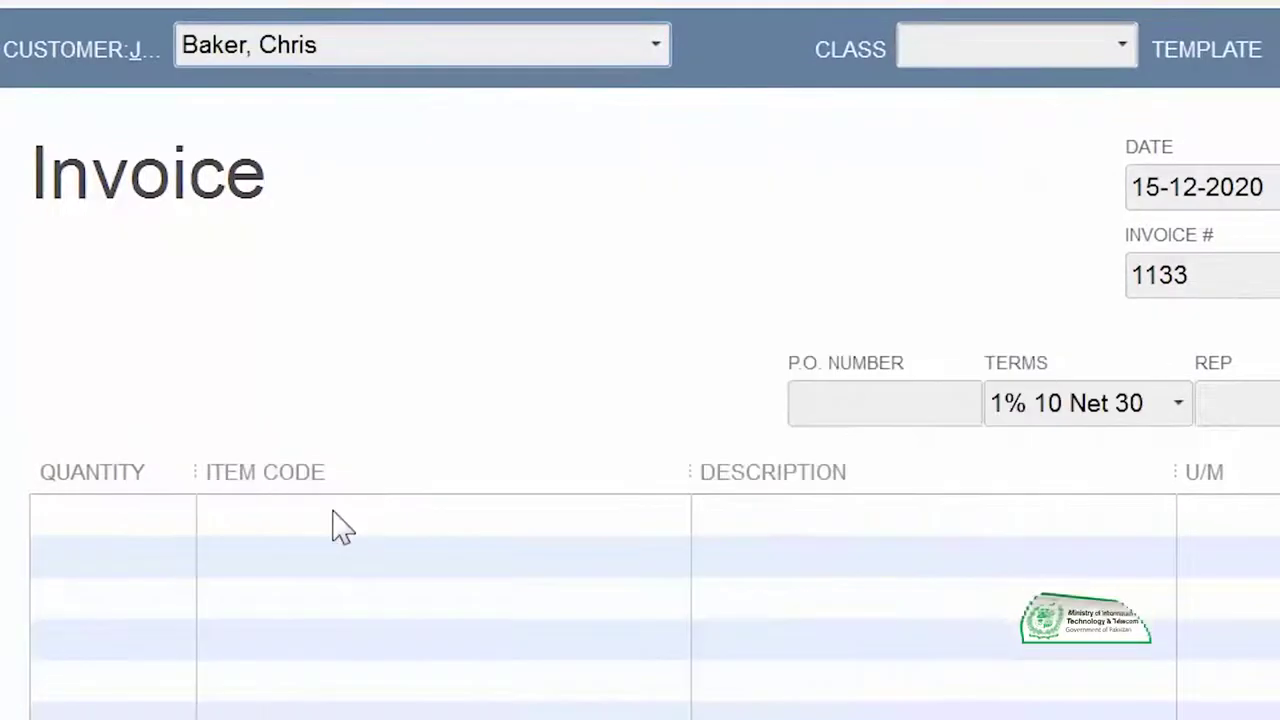
{"action": "left_click", "coordinate": [543, 507]}
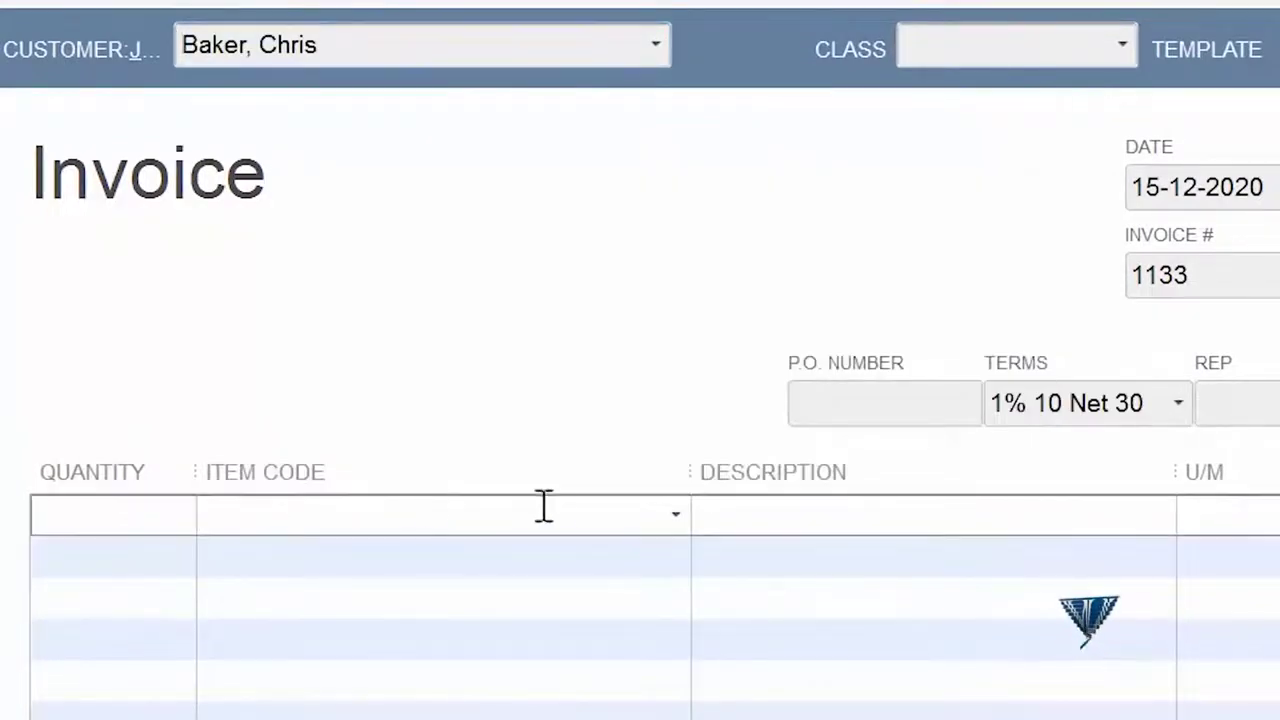
{"action": "left_click", "coordinate": [674, 515]}
{"action": "type", "text": "Installation"}
{"action": "key", "text": "Return"}
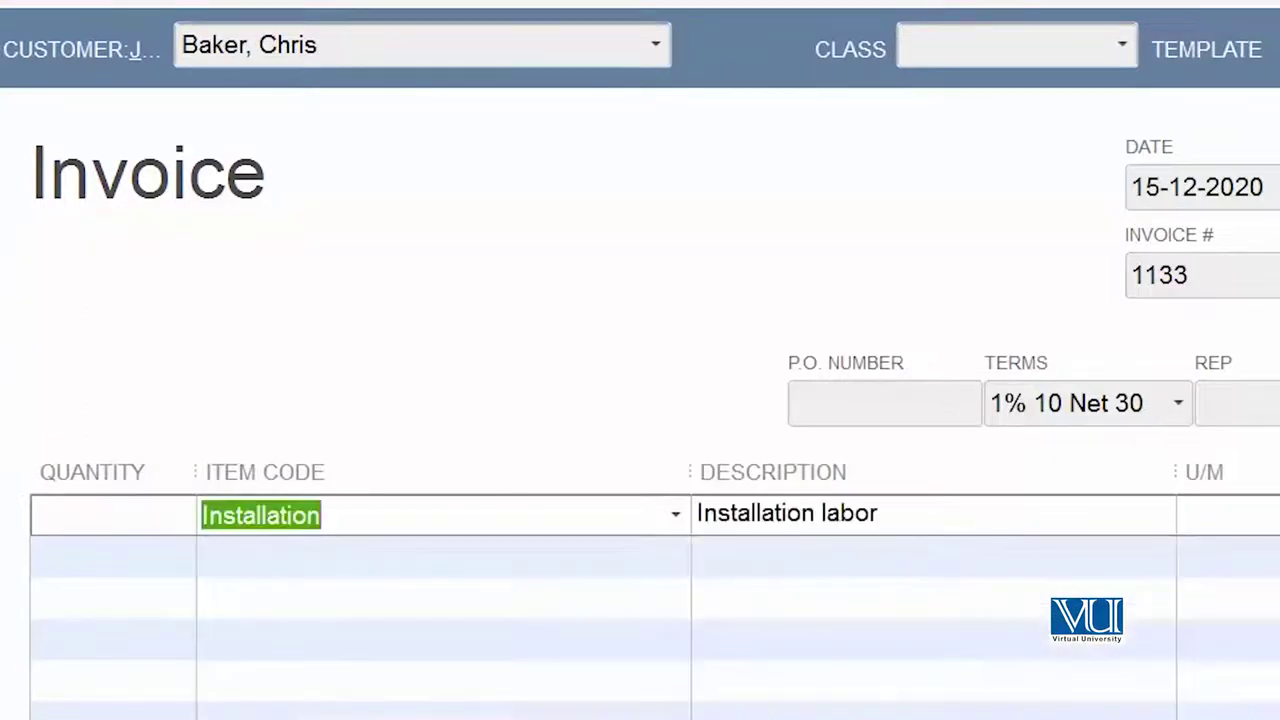
{"action": "key", "text": "shift+Tab"}
{"action": "type", "text": "100"}
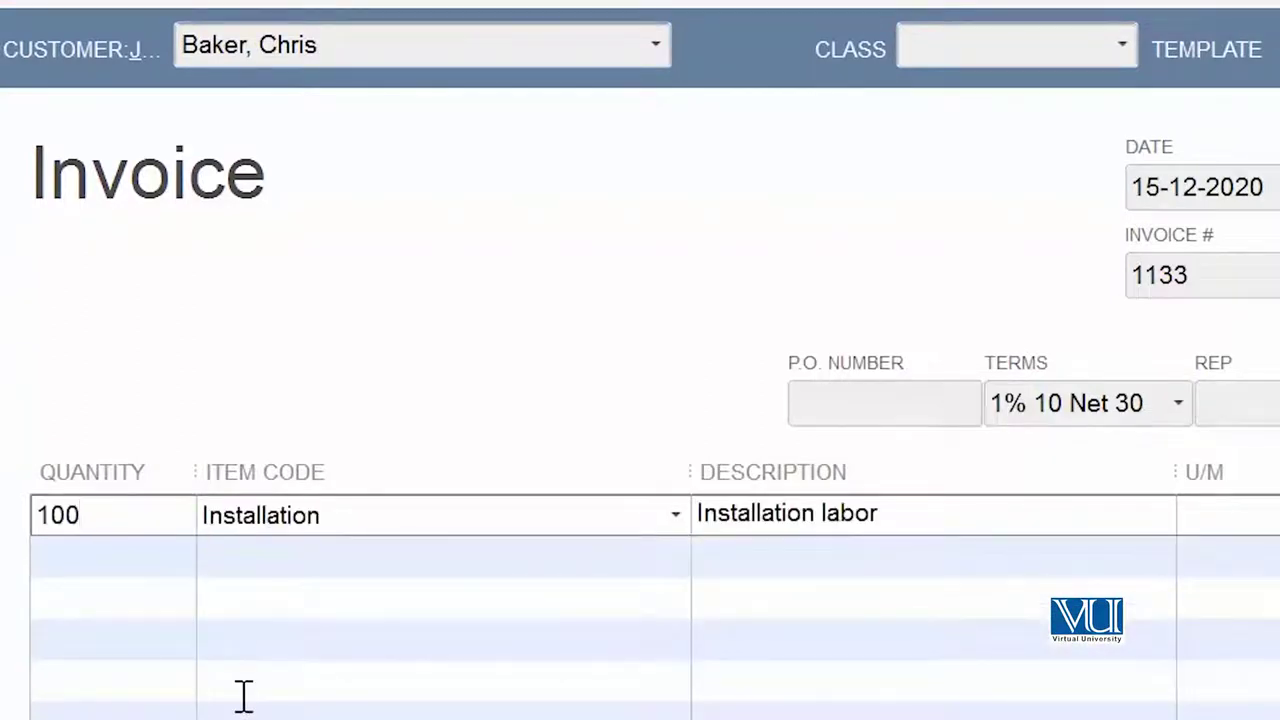
{"action": "key", "text": "Tab"}
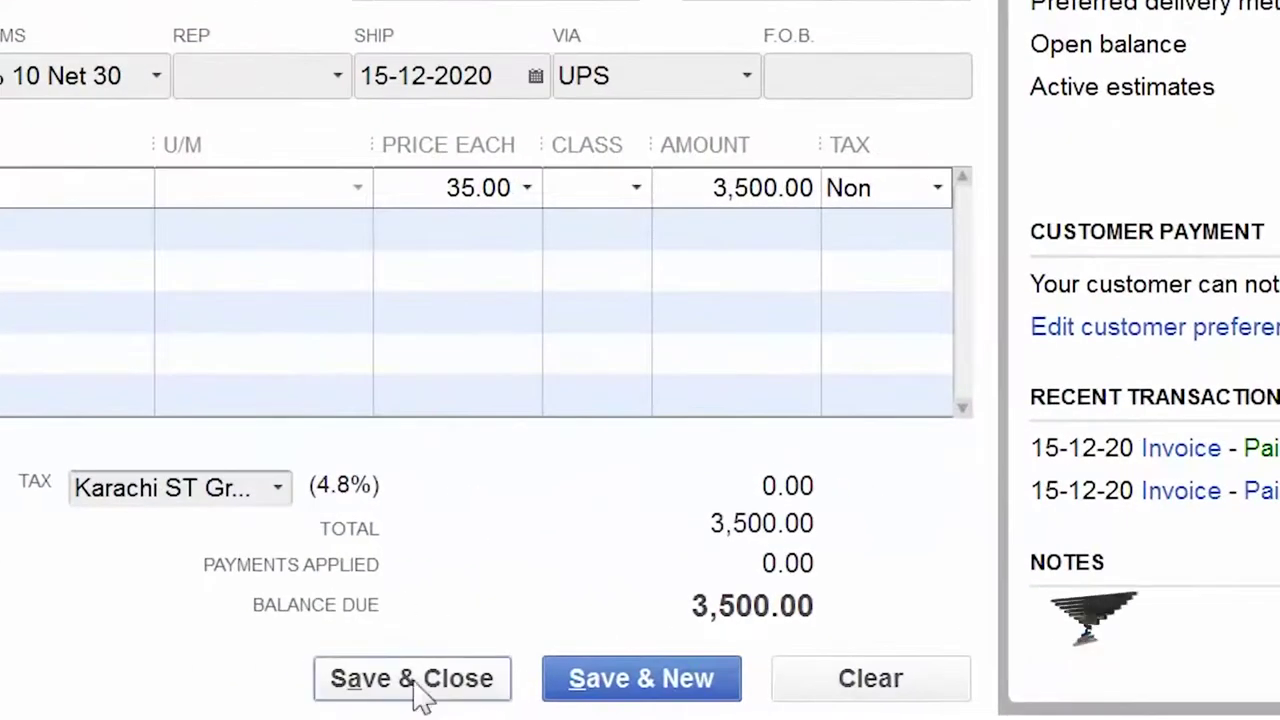
{"action": "left_click", "coordinate": [413, 680]}
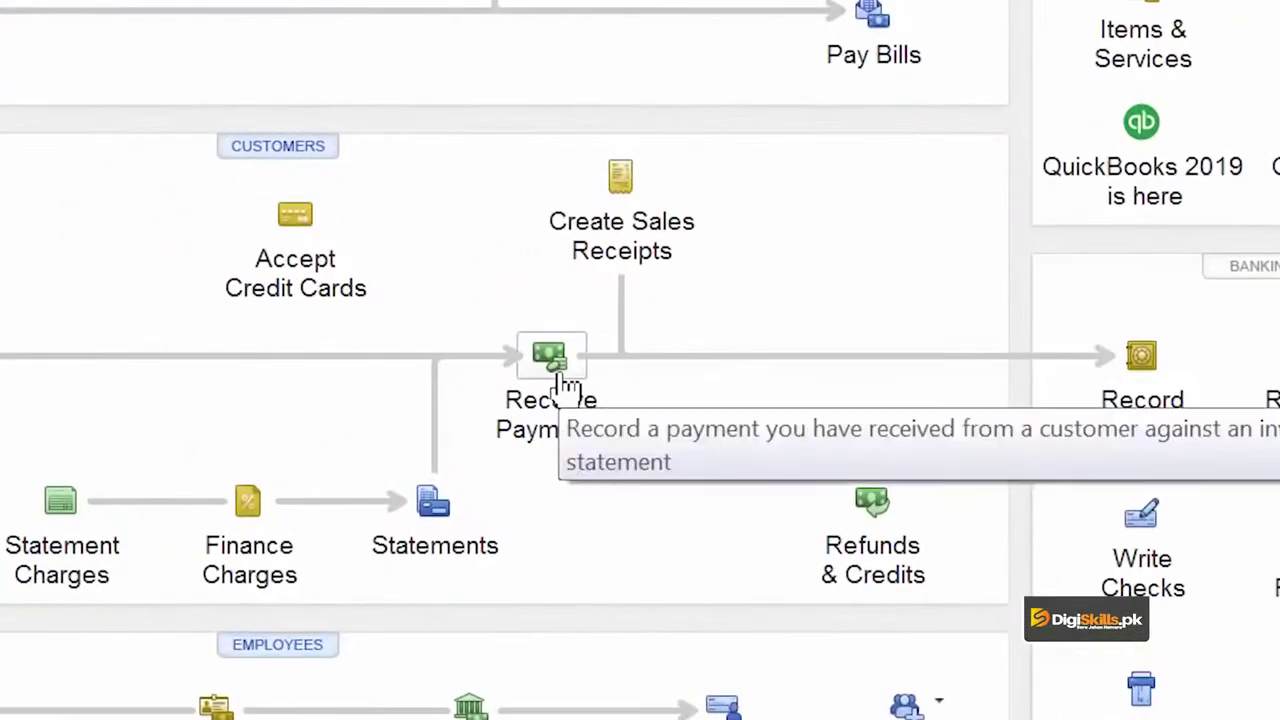
- Begin a 3,000.00 customer payment from the customer, listing open invoices 1130, 1132 and 1133
{"action": "left_click", "coordinate": [556, 410]}
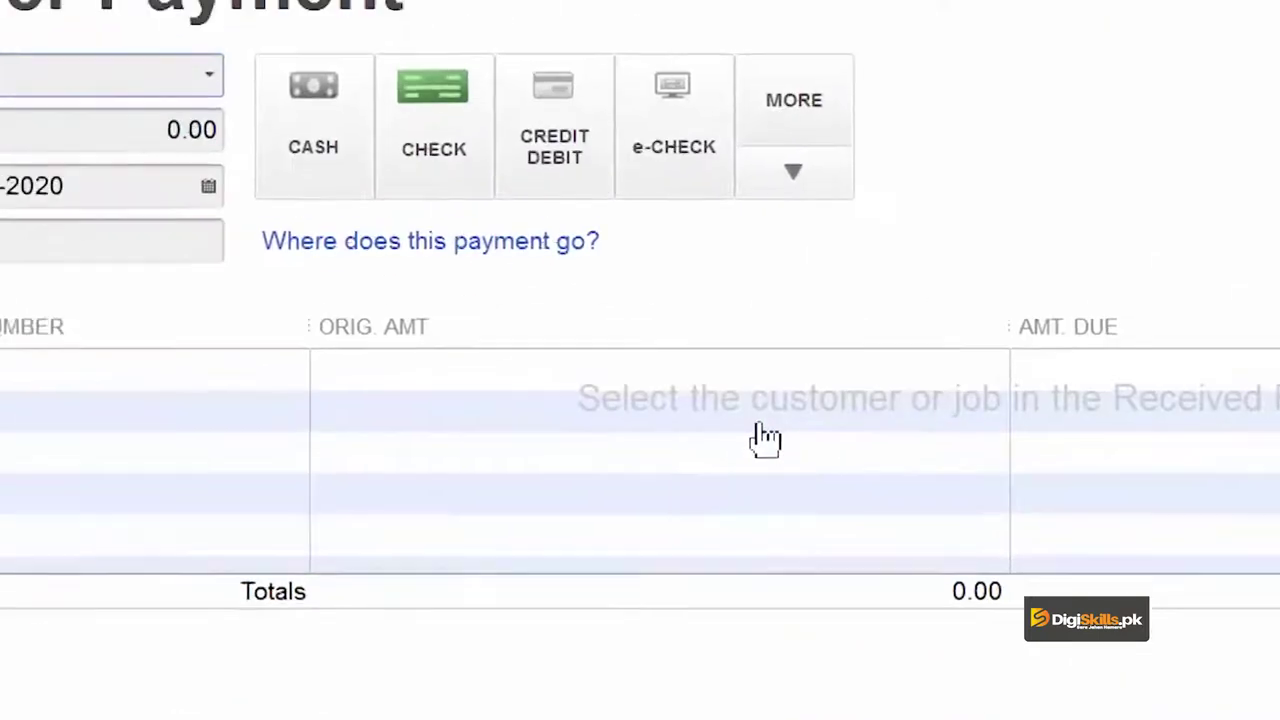
{"action": "left_click", "coordinate": [477, 67]}
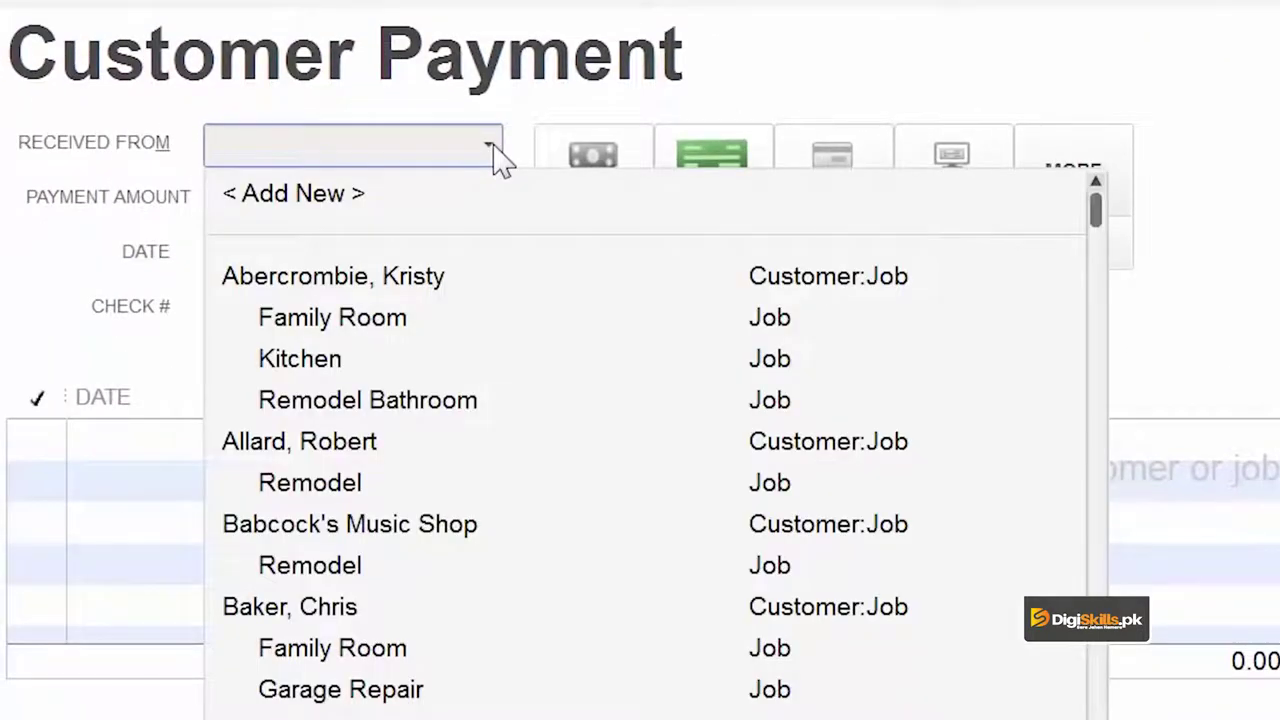
{"action": "left_click", "coordinate": [337, 610]}
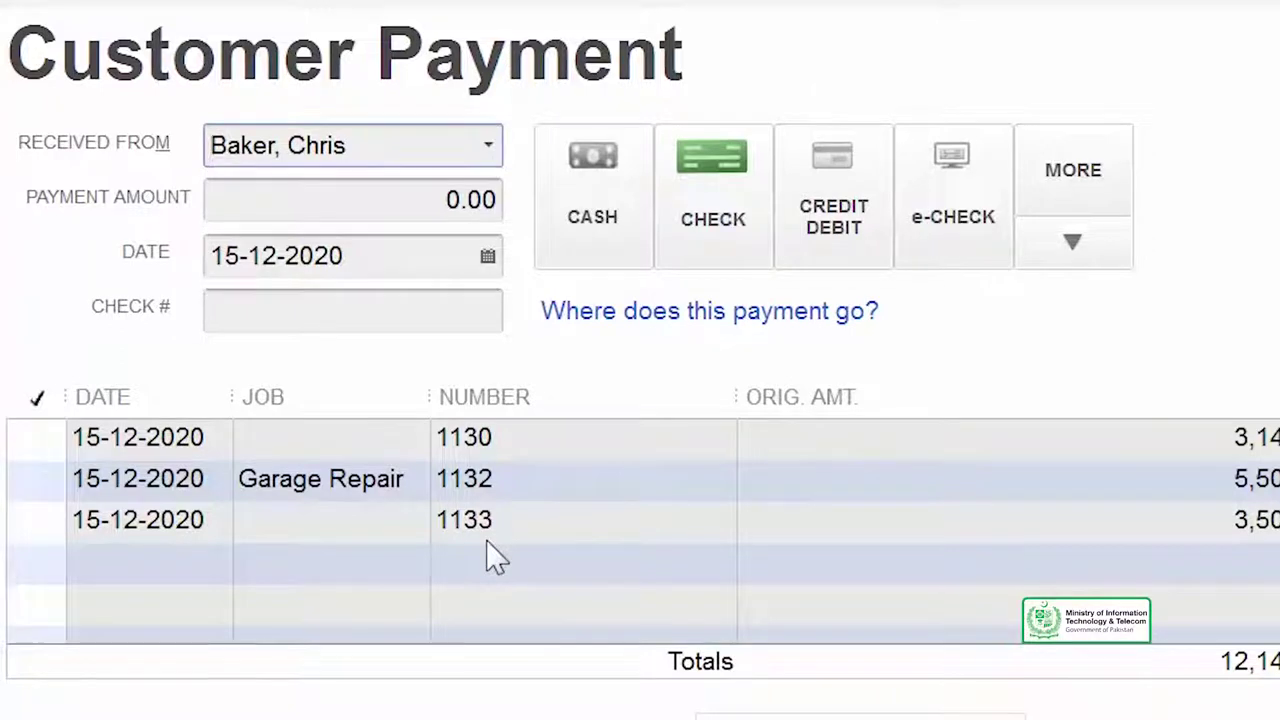
{"action": "left_click", "coordinate": [384, 197]}
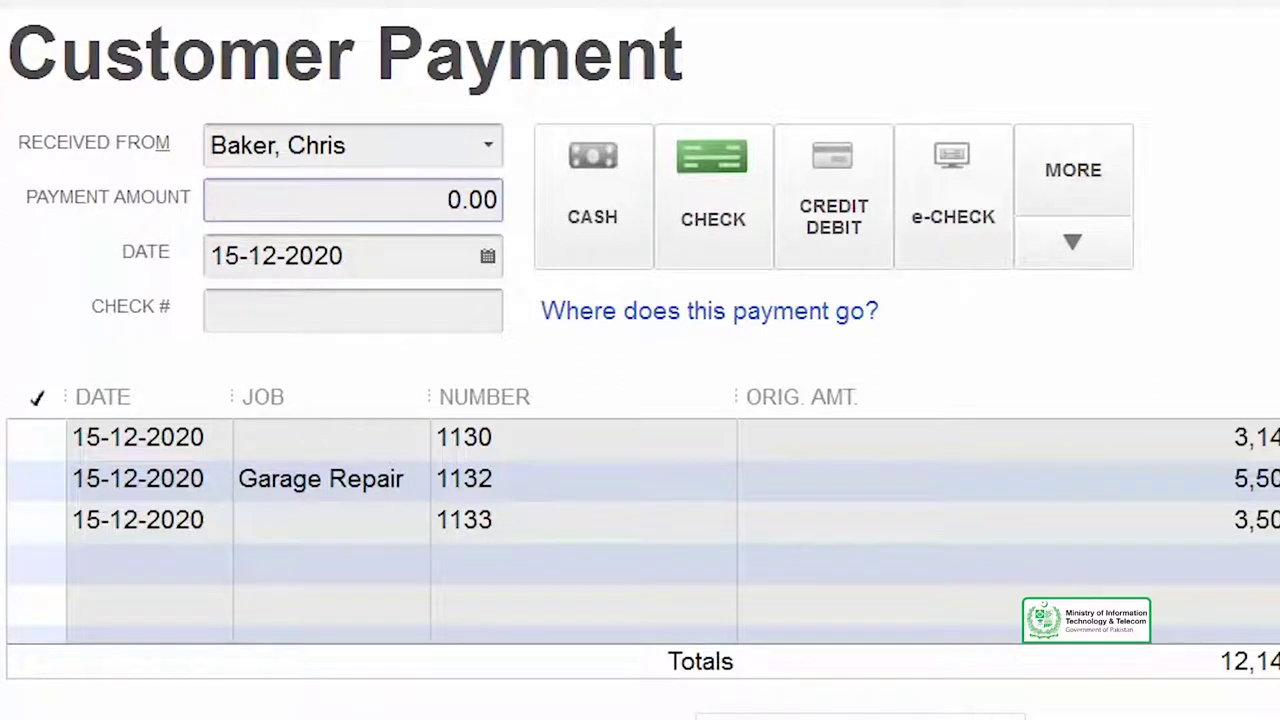
{"action": "type", "text": "300"}
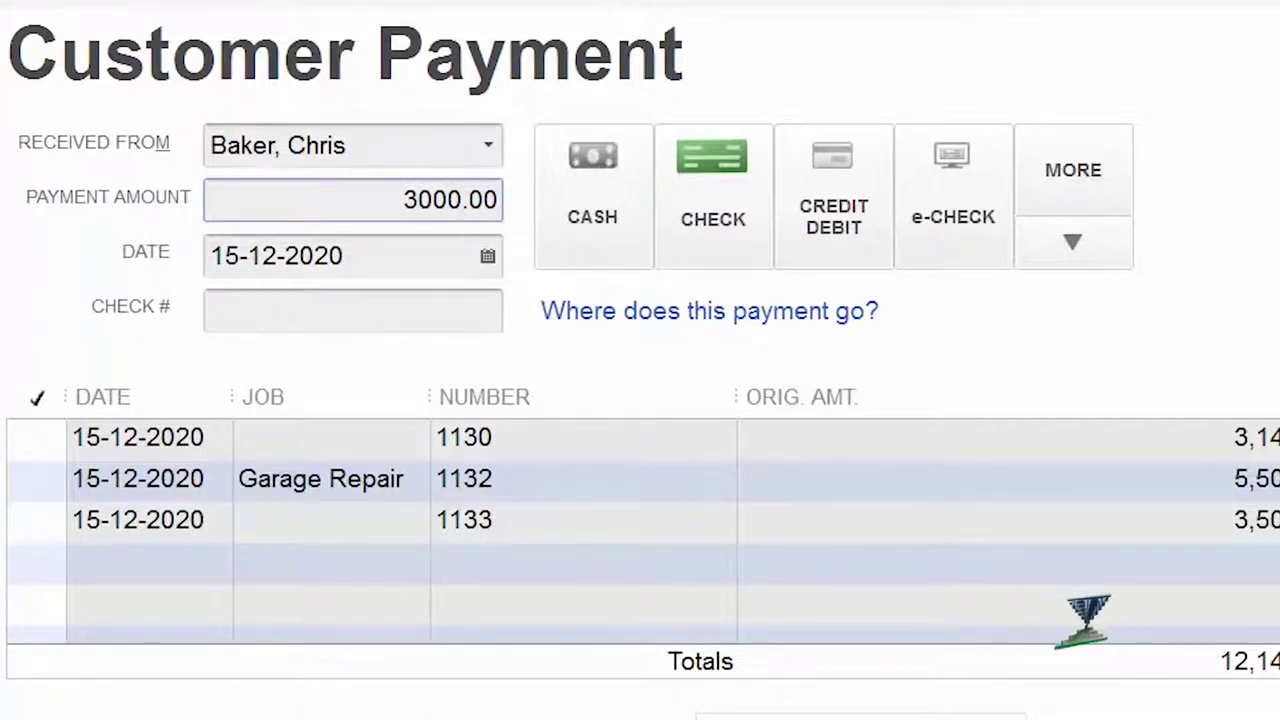
{"action": "key", "text": "Tab"}
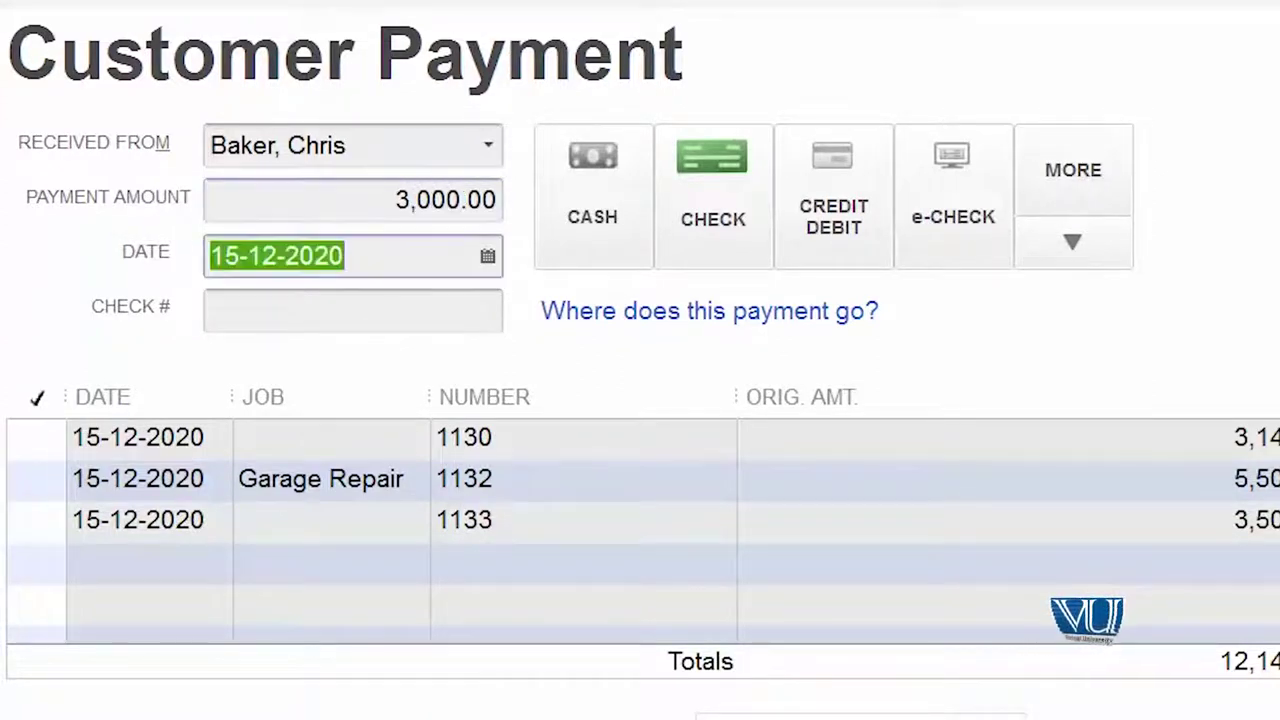
{"action": "left_click", "coordinate": [428, 311]}
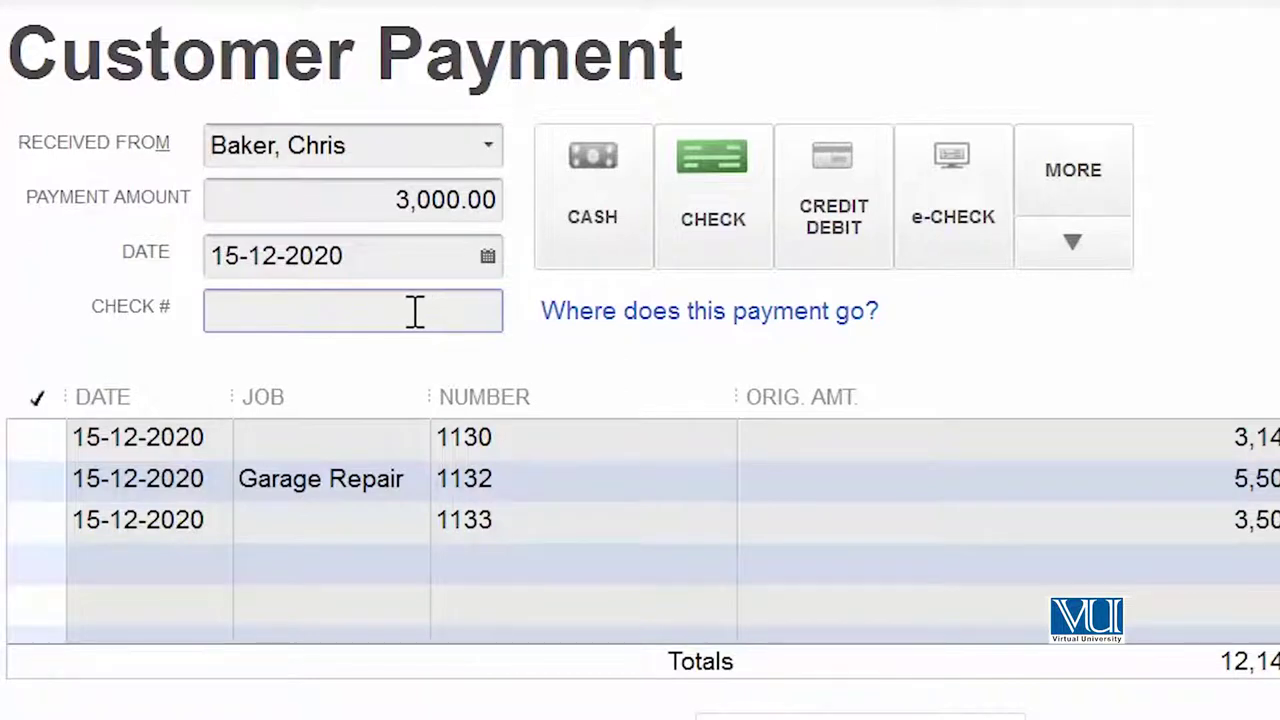
- Apply the 3,000.00 payment to invoice 1133, review the underpayment, and save it
{"action": "left_click", "coordinate": [47, 520]}
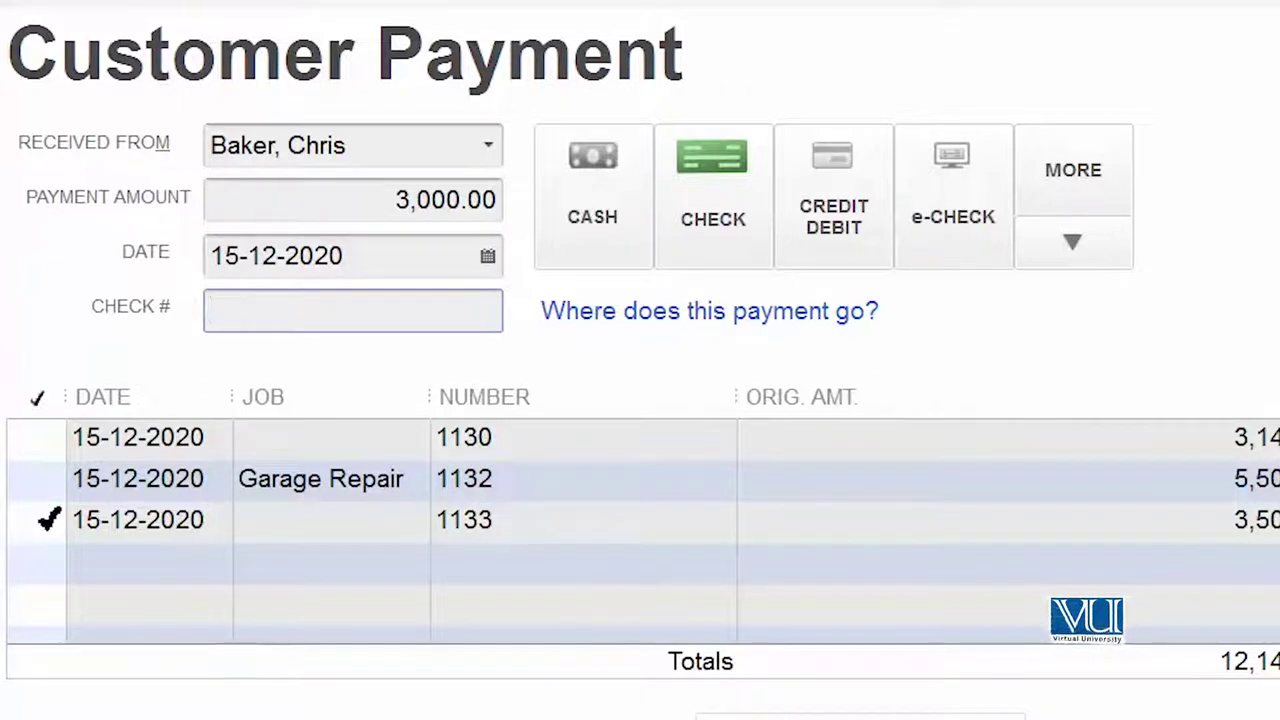
{"action": "left_click", "coordinate": [40, 521]}
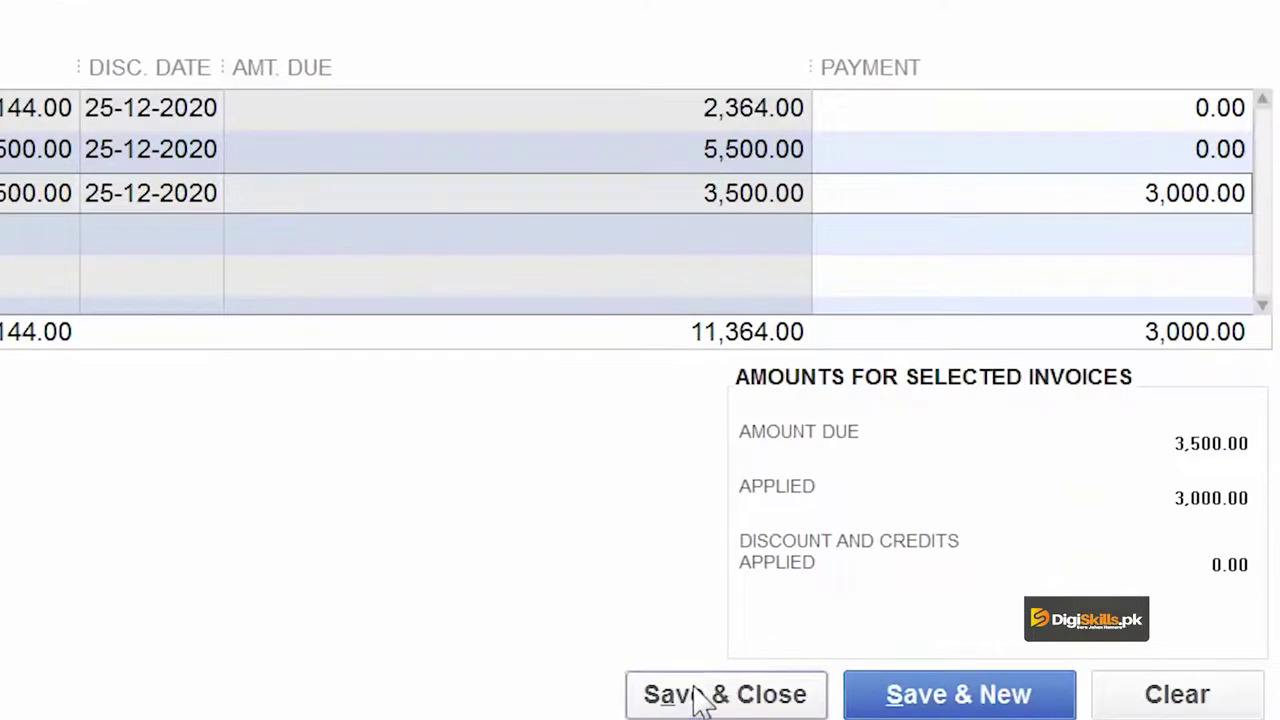
{"action": "left_click", "coordinate": [703, 697]}
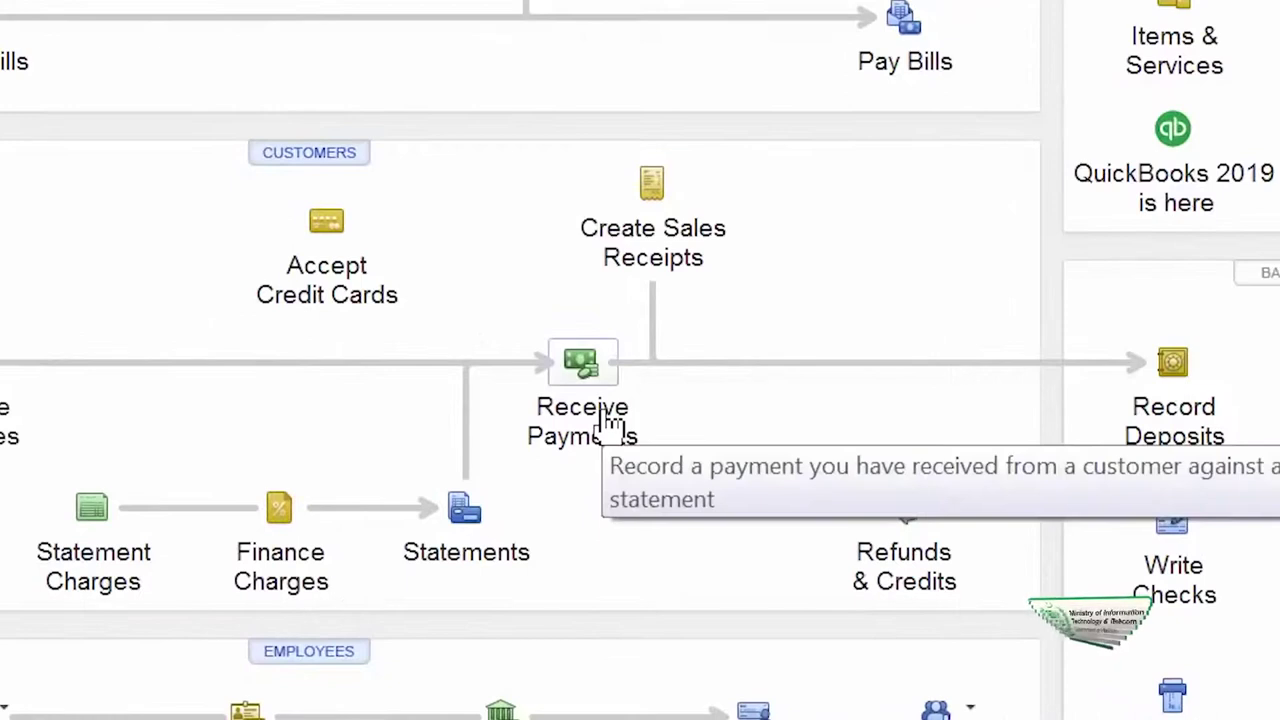
- Enter a second 500.00 payment from the customer and tick invoice 1133 against it
{"action": "left_click", "coordinate": [596, 410]}
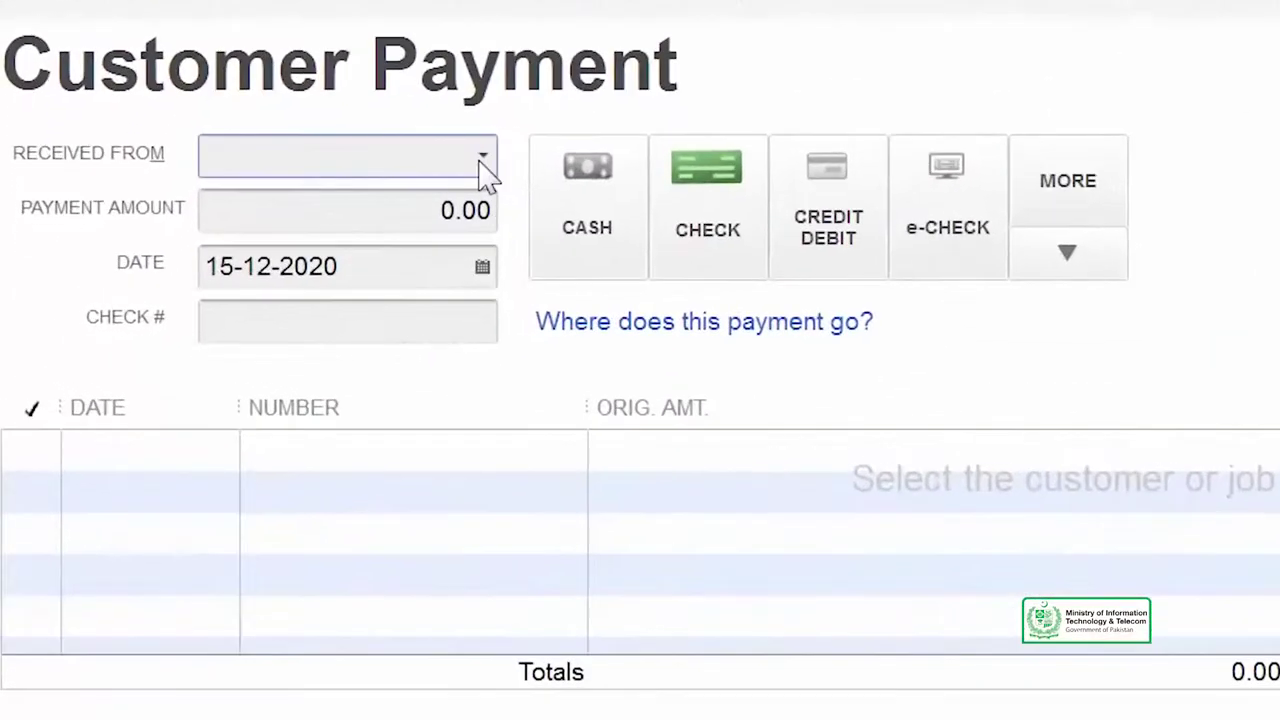
{"action": "left_click", "coordinate": [380, 196]}
{"action": "left_click", "coordinate": [363, 622]}
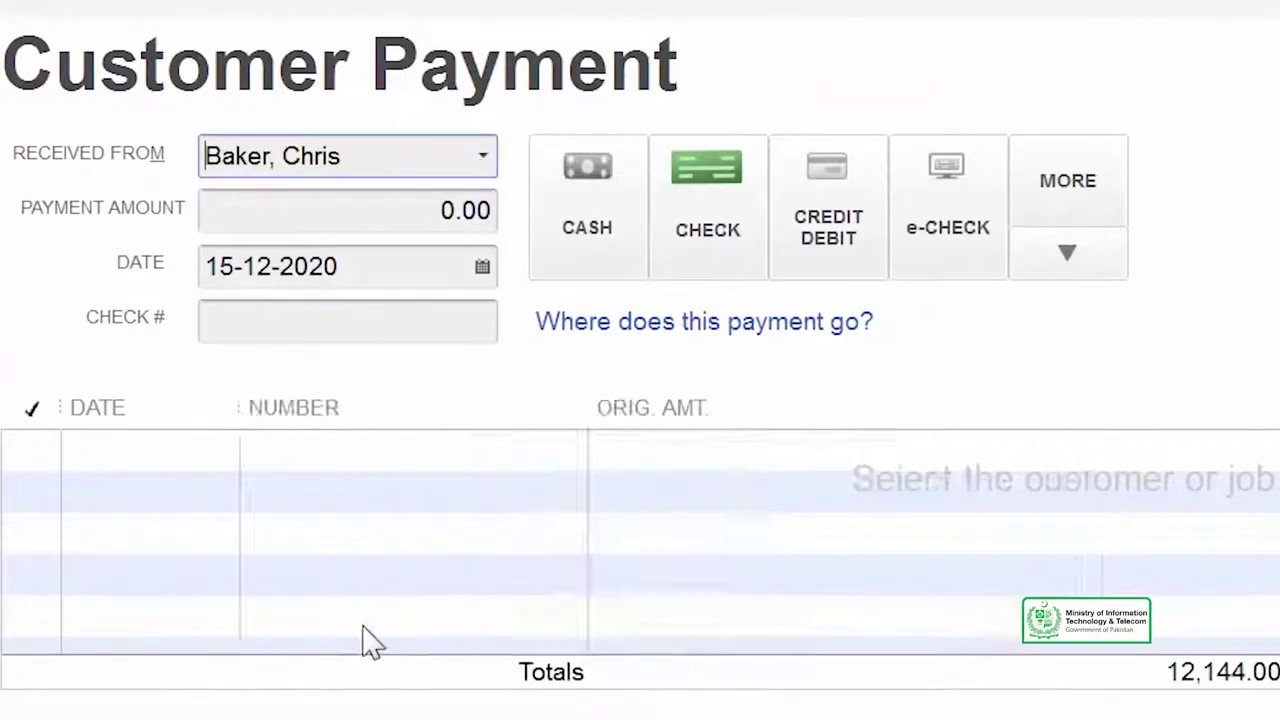
{"action": "left_click", "coordinate": [406, 215]}
{"action": "type", "text": "500"}
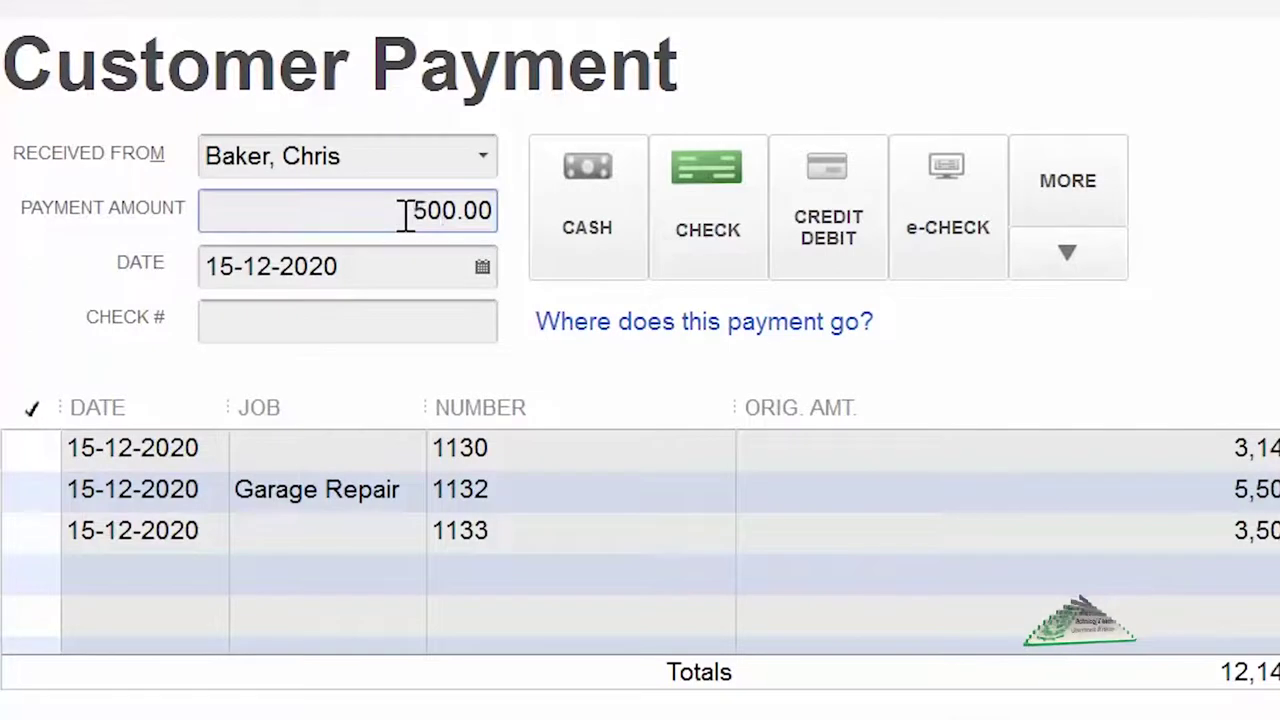
{"action": "key", "text": "BackSpace"}
{"action": "key", "text": "Tab"}
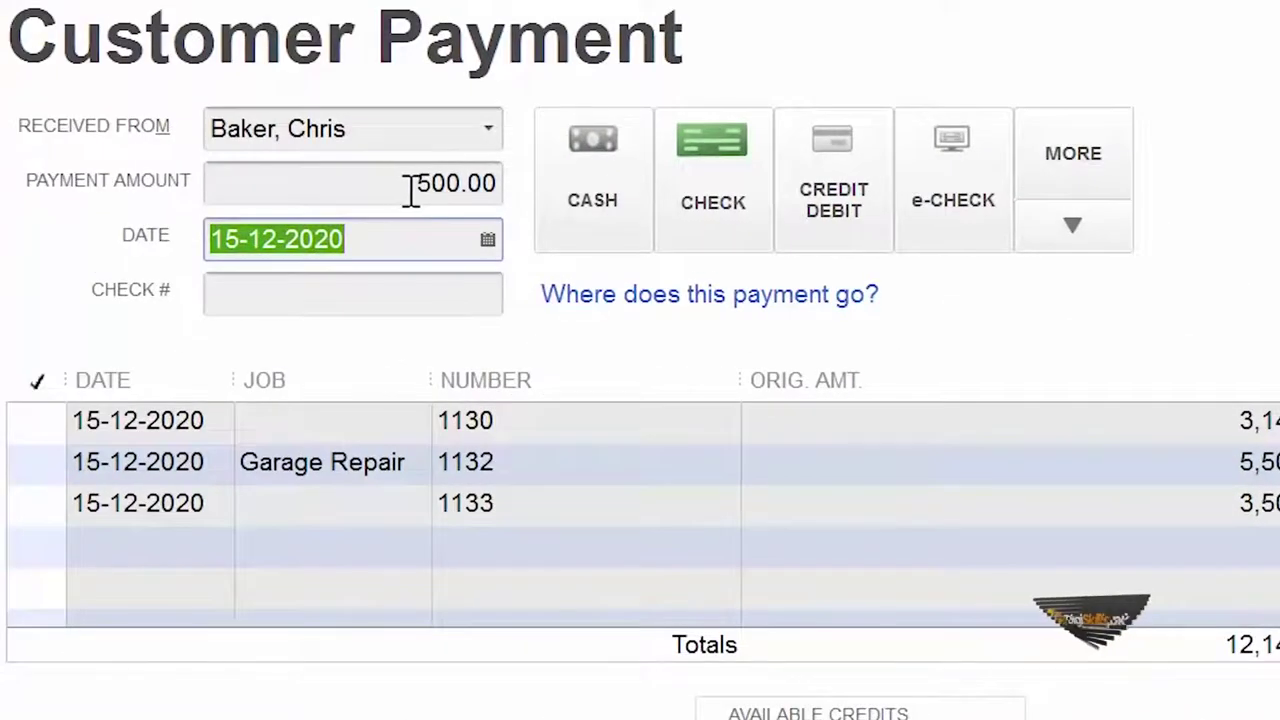
{"action": "left_click", "coordinate": [42, 502]}
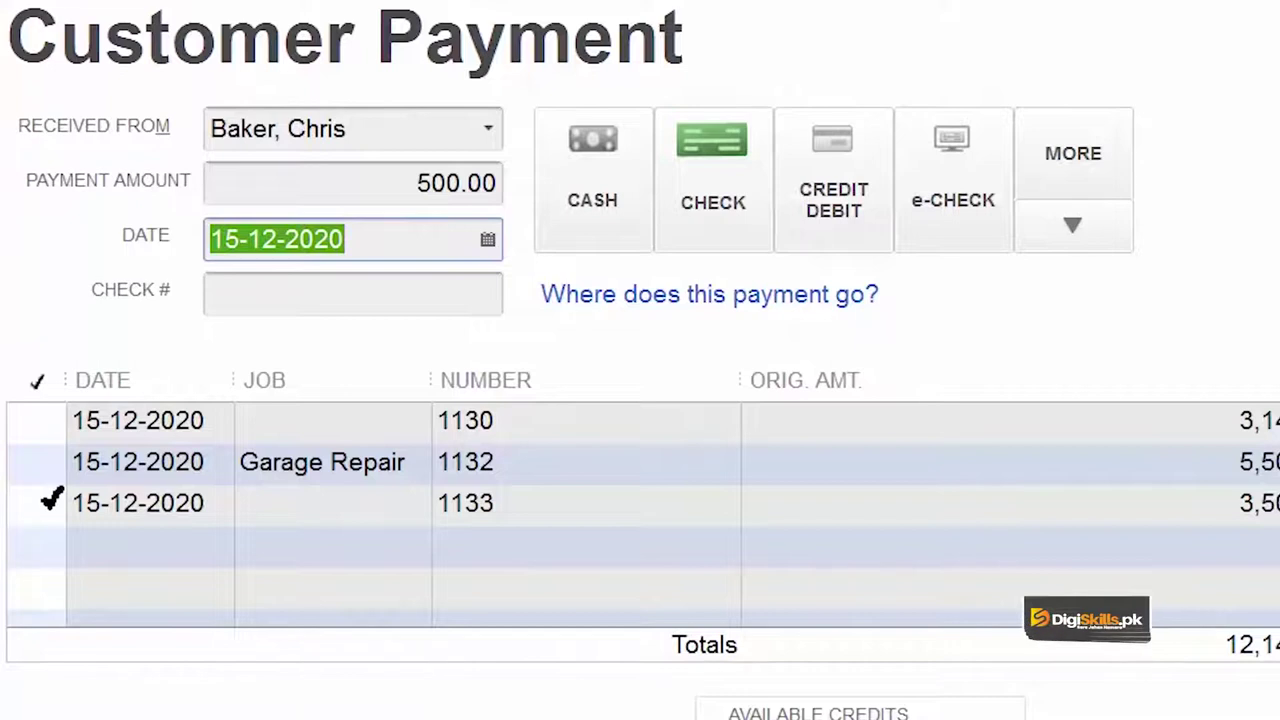
- Check the 500.00 payment covers invoice 1133's remaining 500.00 due and save it
{"action": "left_click", "coordinate": [46, 503]}
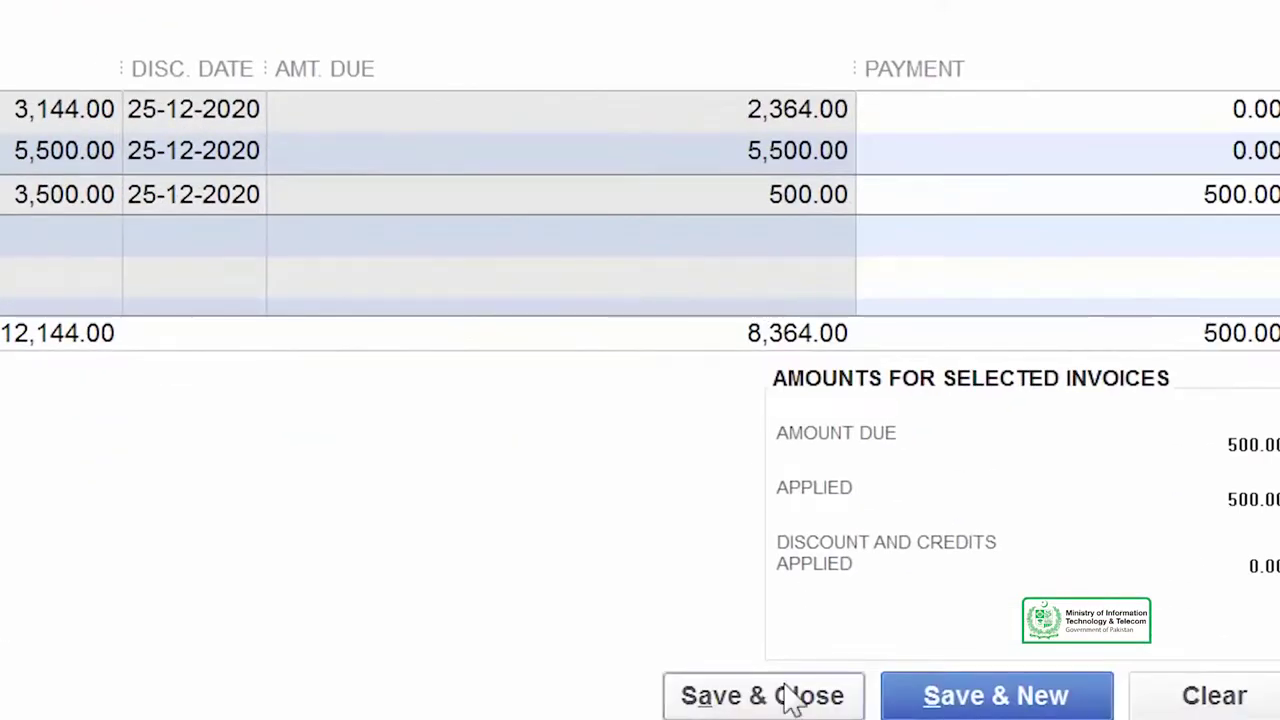
{"action": "left_click", "coordinate": [790, 700]}
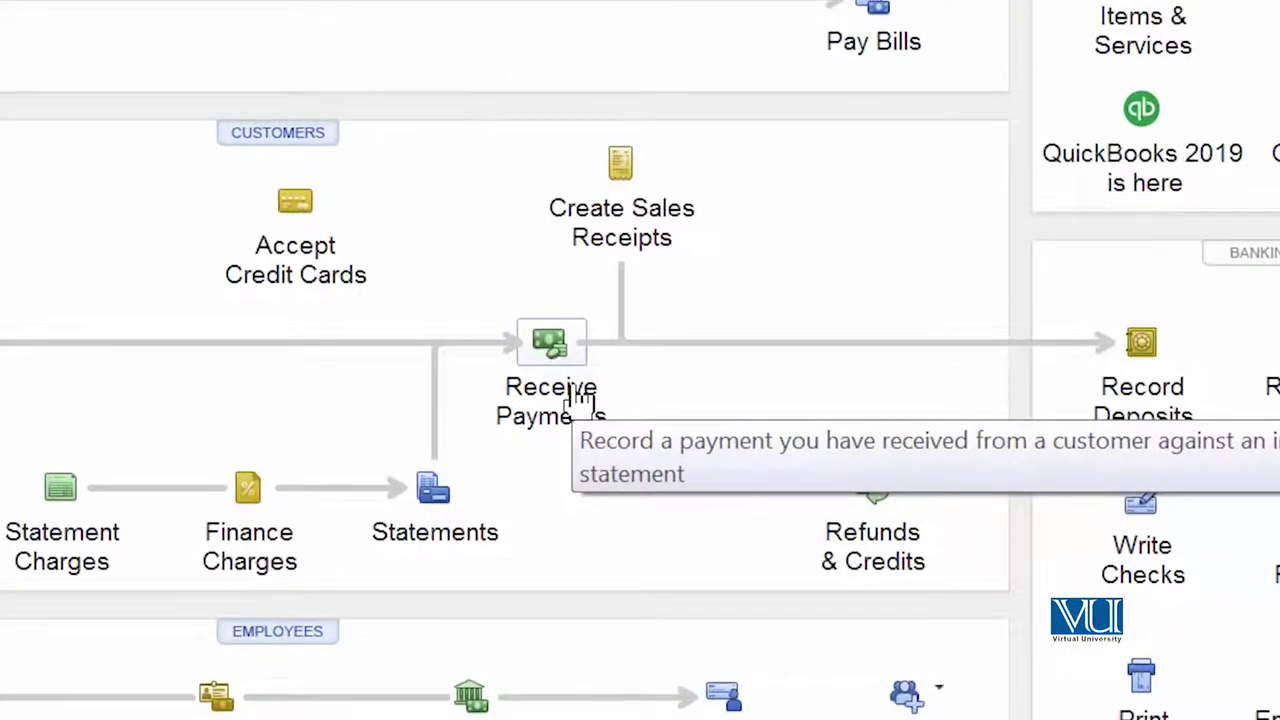
- Bring up a new payment form for the customer to confirm only invoices 1130 and 1132 remain open
{"action": "left_click", "coordinate": [580, 400]}
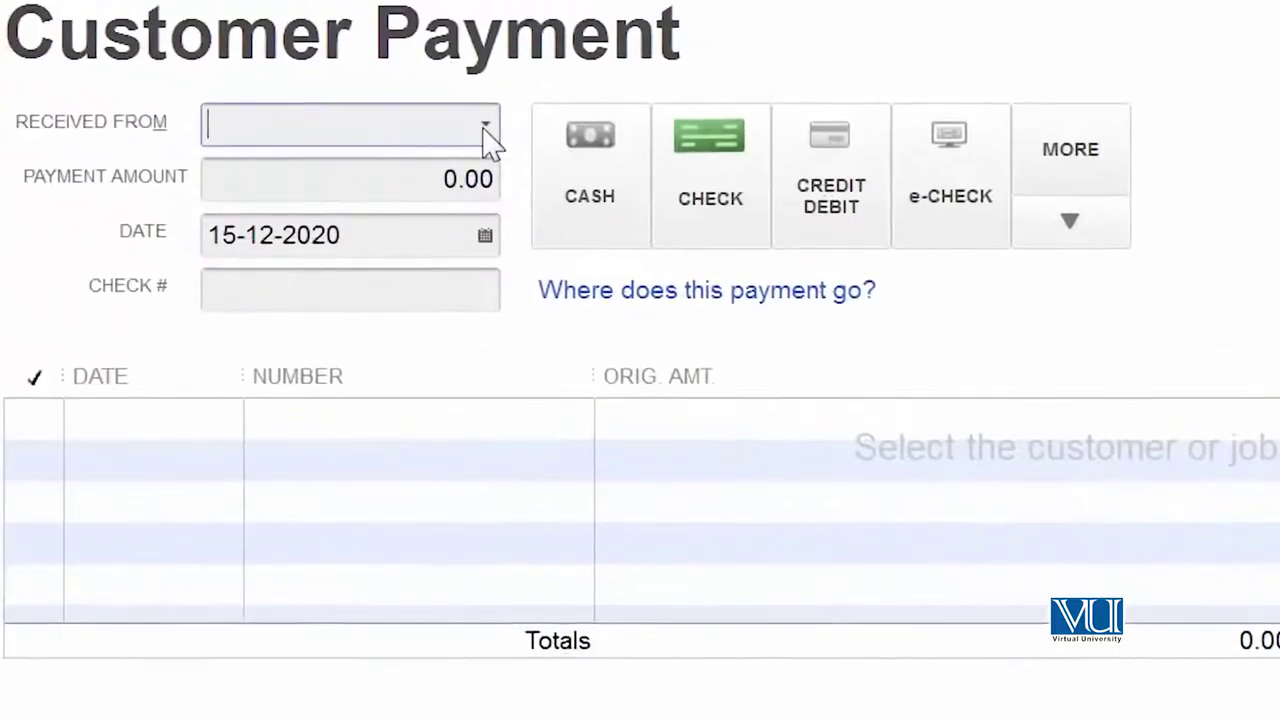
{"action": "left_click", "coordinate": [486, 128]}
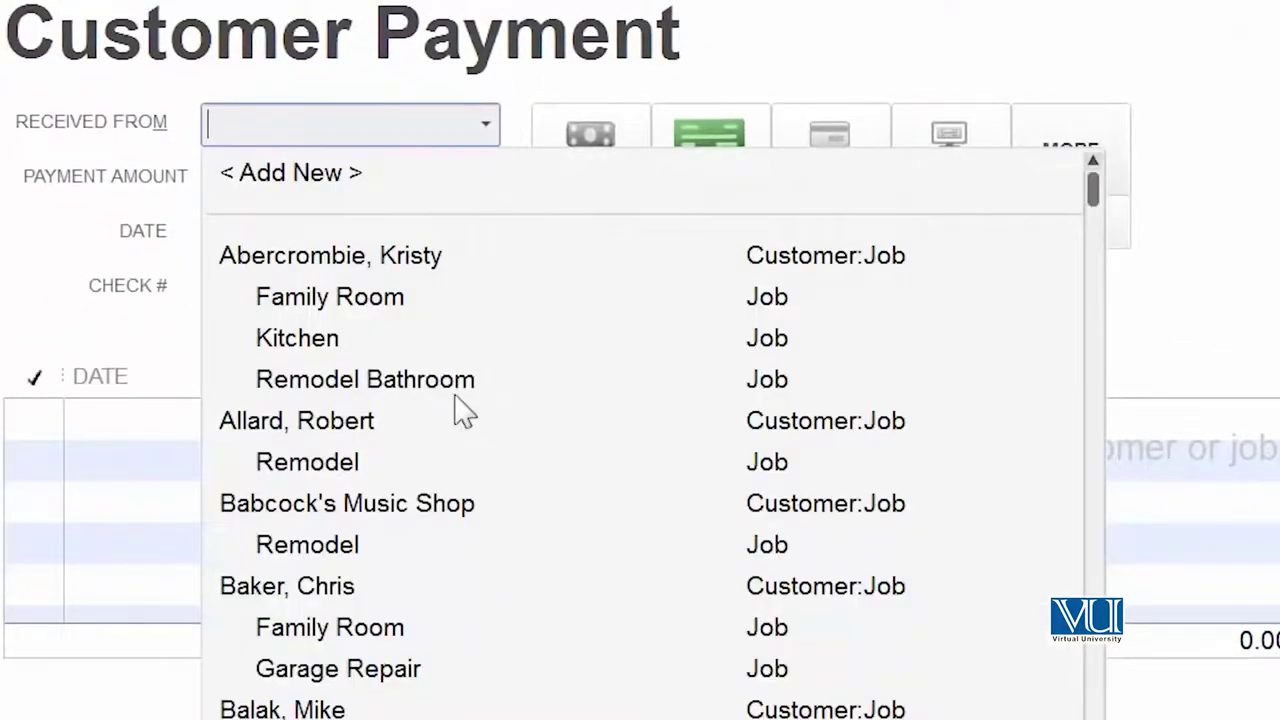
{"action": "left_click", "coordinate": [337, 596]}
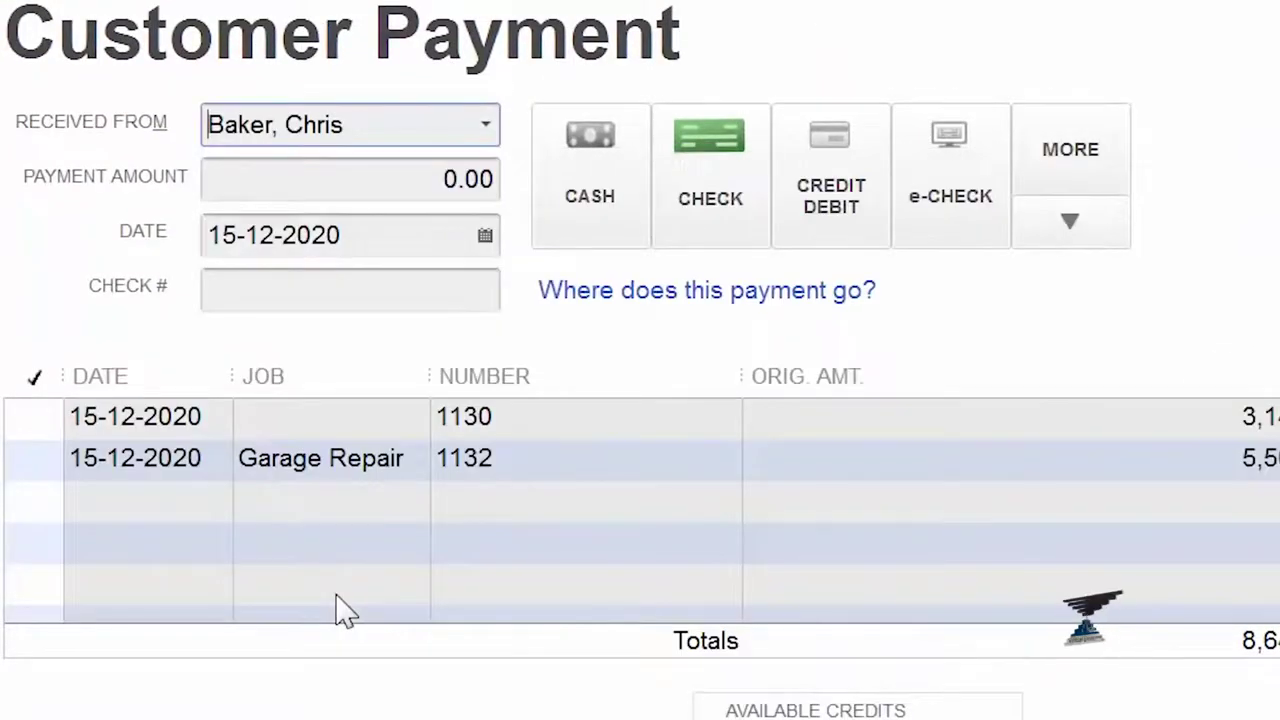